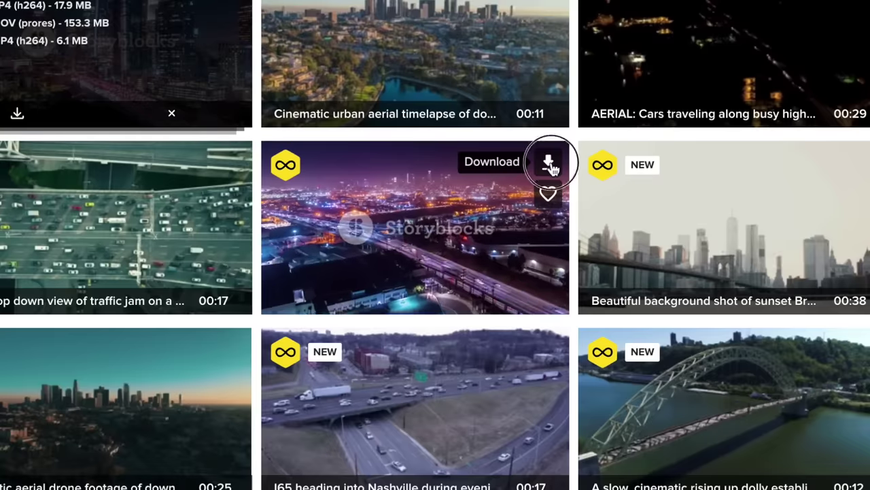
Step: Download the night city aerial, import the seven timelapses, and mark a range on the freeway aerial's end
click(549, 163)
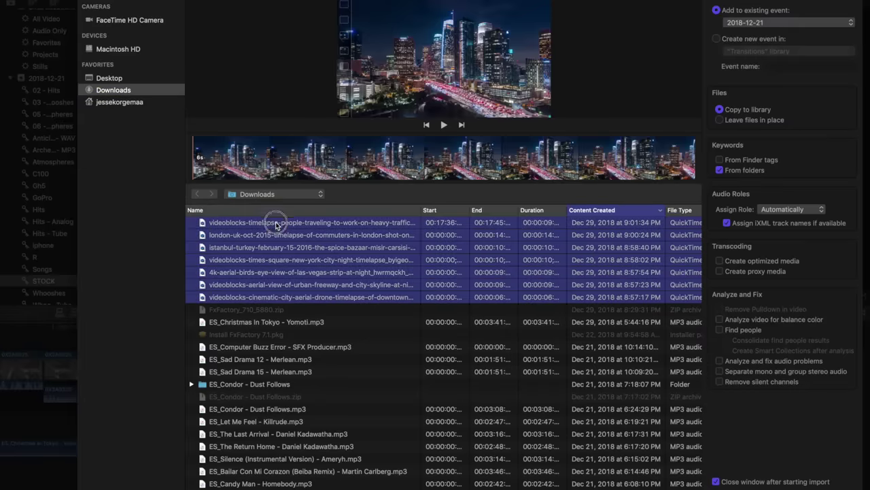
shift+click(276, 225)
key(Return)
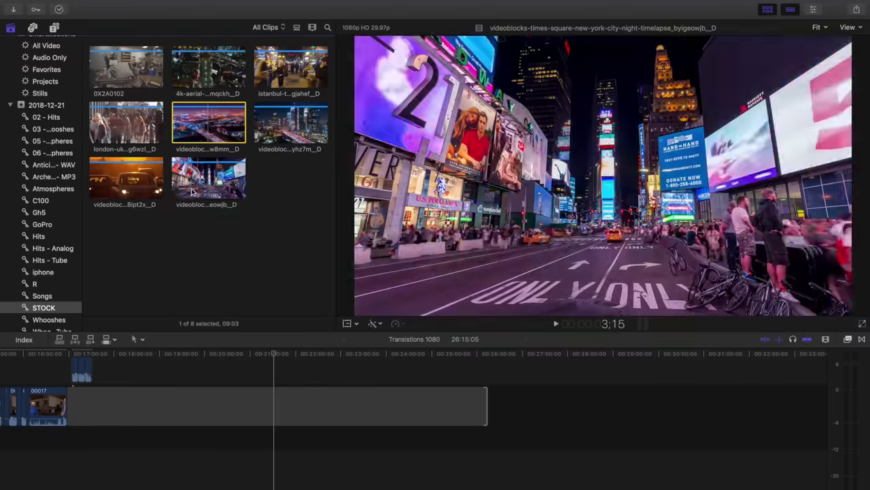
click(209, 124)
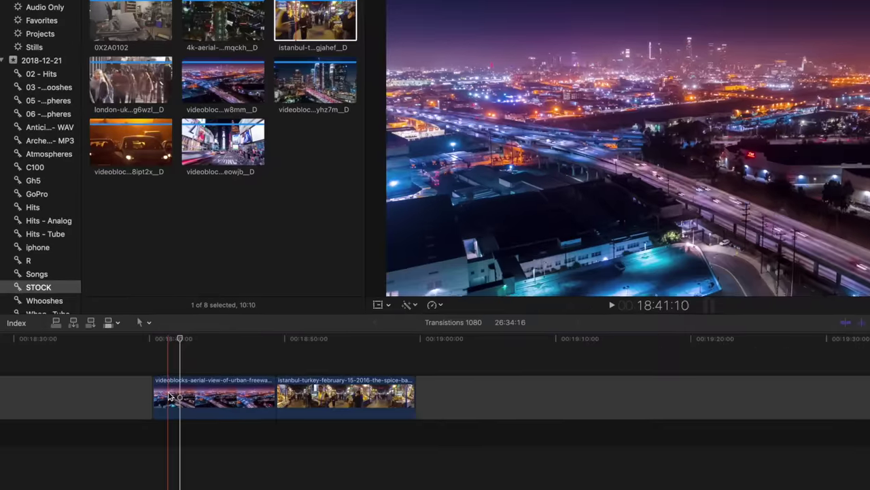
drag(163, 408, 249, 408)
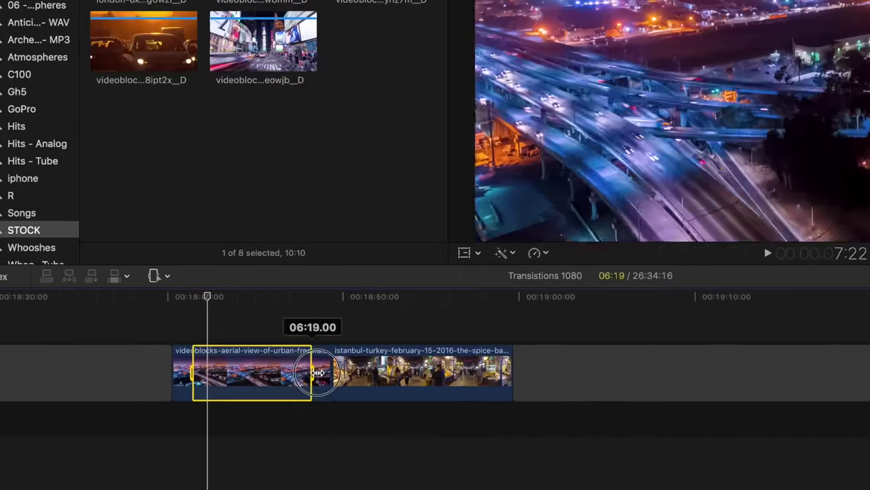
Step: Speed up the marked end of the freeway aerial and set the Istanbul clip's start to Fast 20x
drag(313, 373, 328, 376)
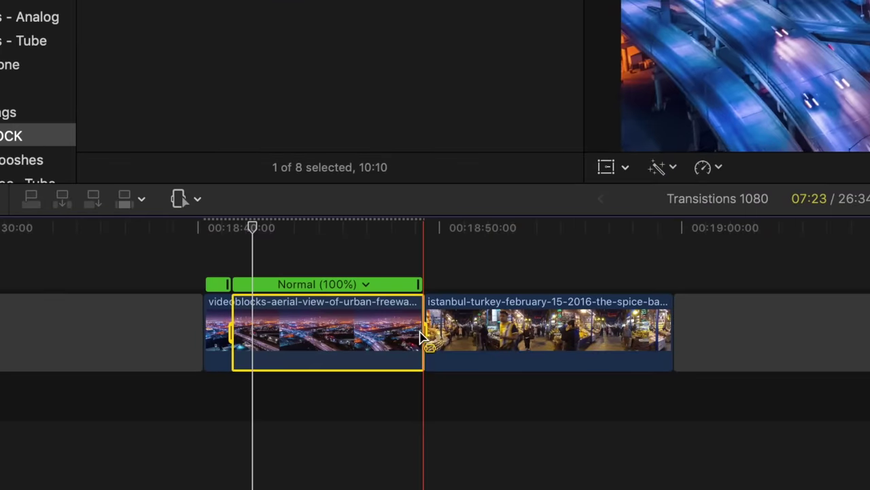
drag(419, 284, 253, 286)
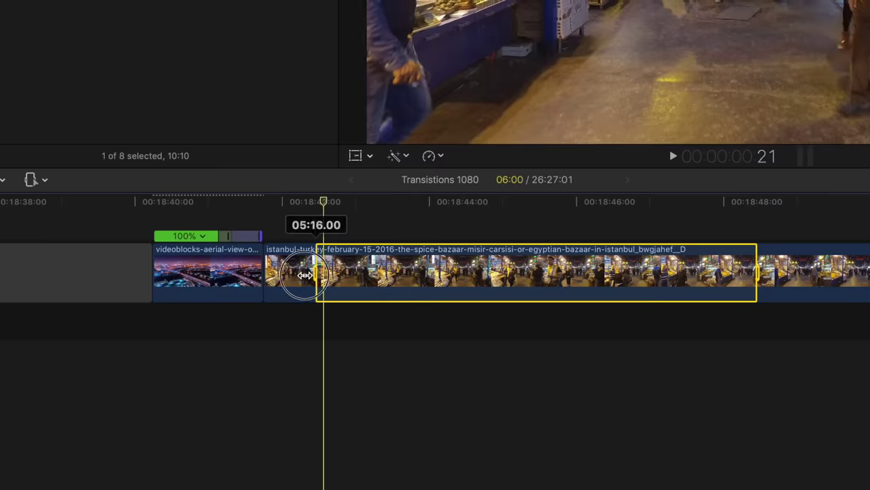
drag(304, 275, 268, 274)
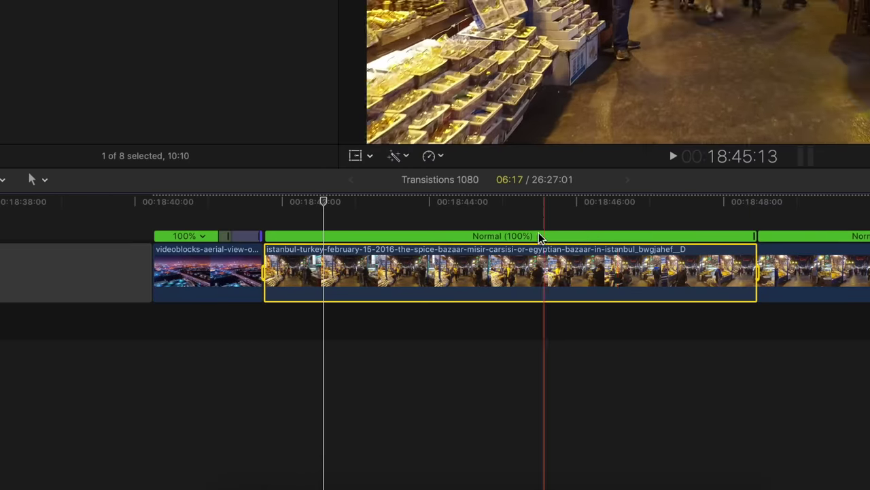
click(540, 235)
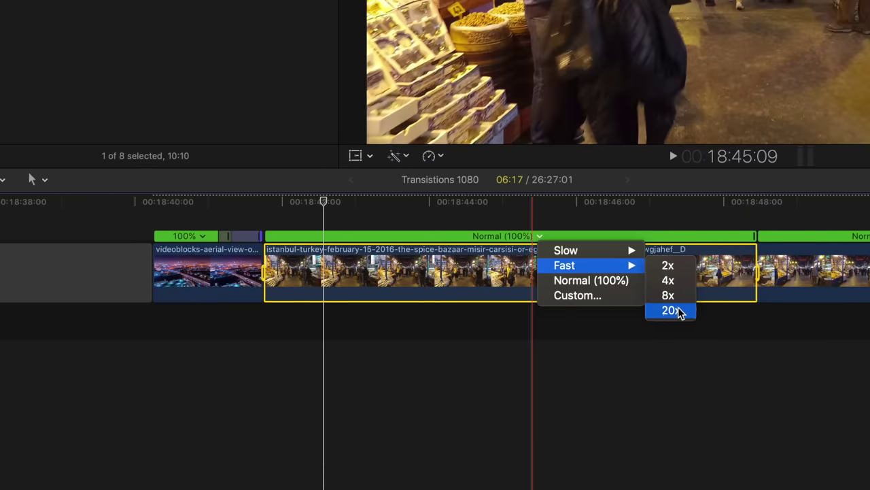
Step: Zoom the timeline in on the cut and play back the speed ramp to check it
key(space)
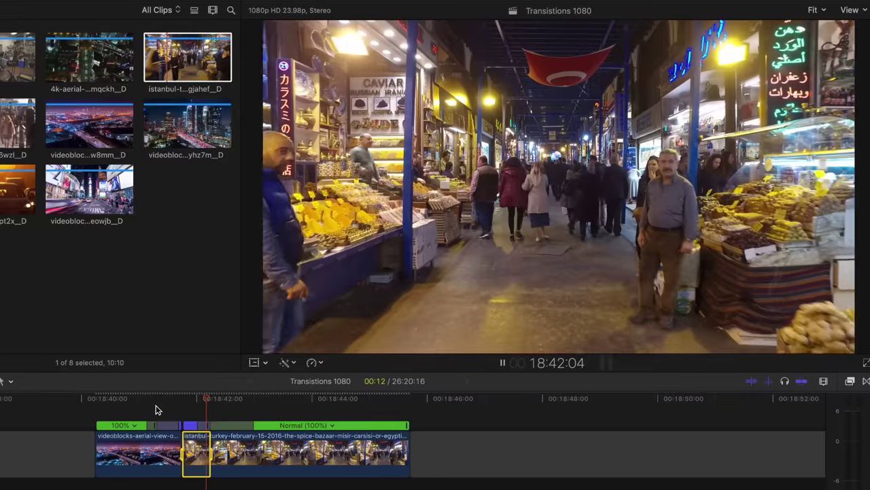
key(space)
key(super+equal)
key(super+equal)
click(88, 425)
key(space)
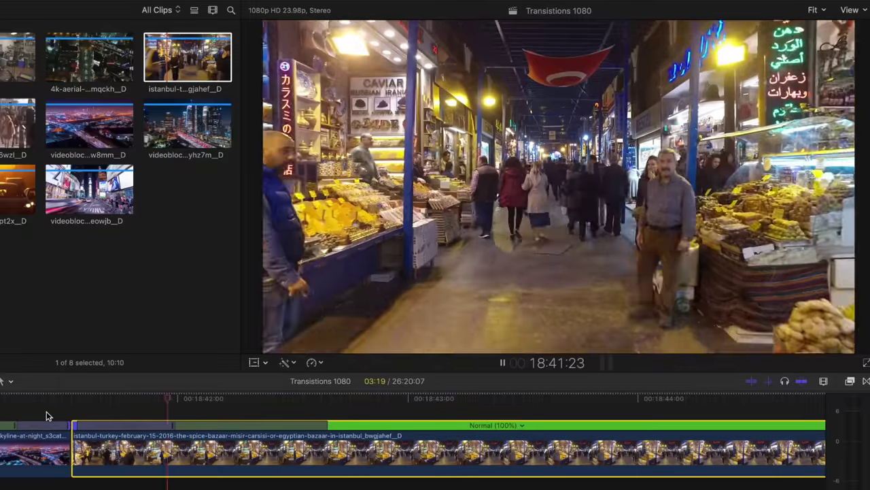
key(space)
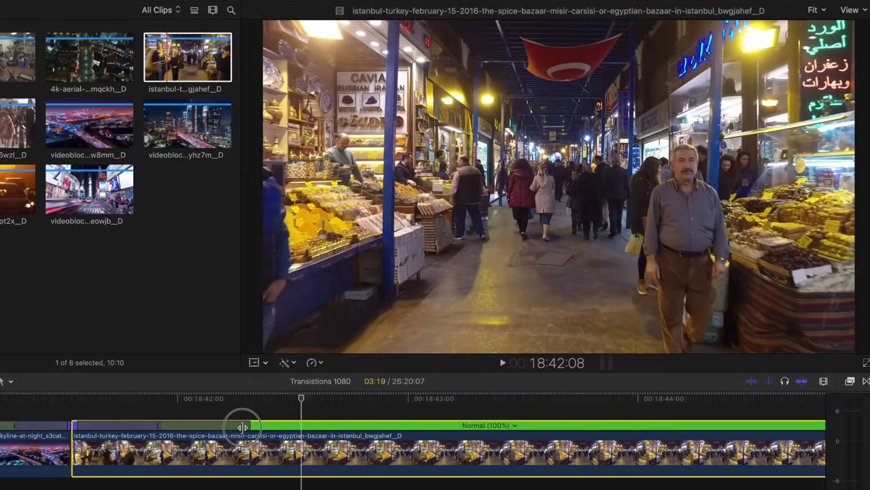
key(shift+slash)
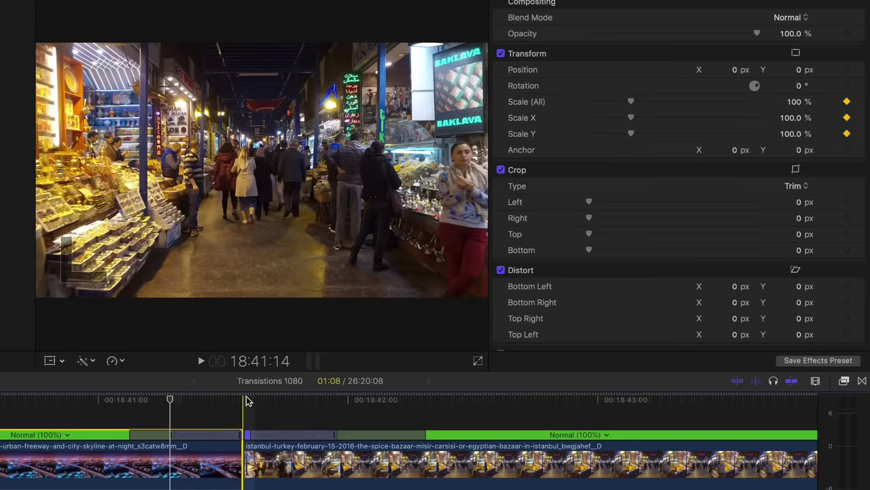
Step: Step back one frame onto the skyline clip and raise Scale (All) to keyframe a zoom
key(Left)
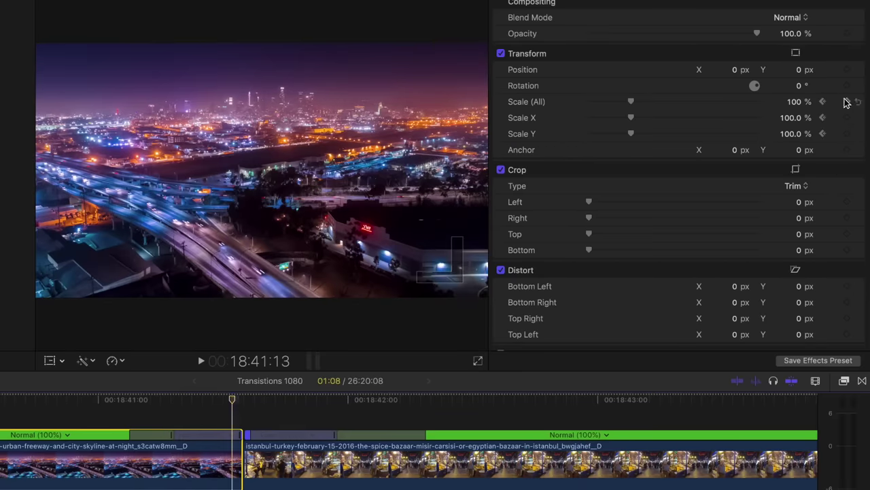
drag(798, 102, 809, 101)
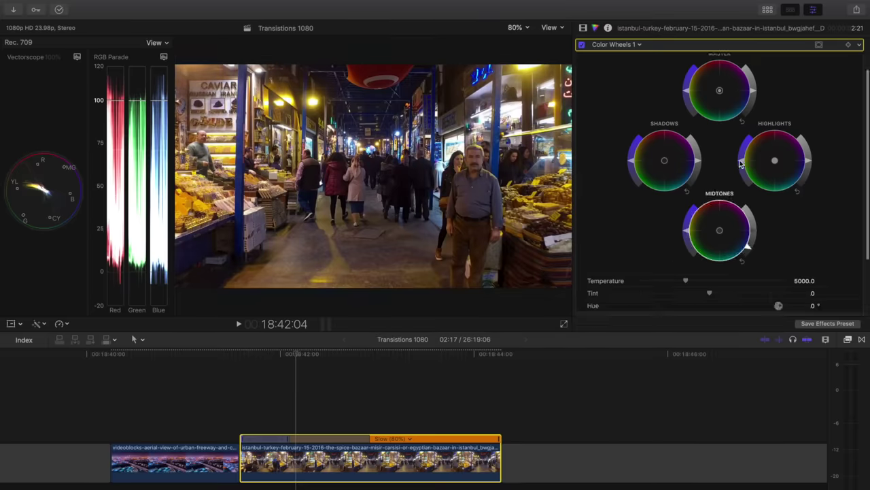
Step: Boost one hue's saturation on the Istanbul clip, preview it, and add Minimal Motion Blur over the cut
drag(810, 202, 809, 190)
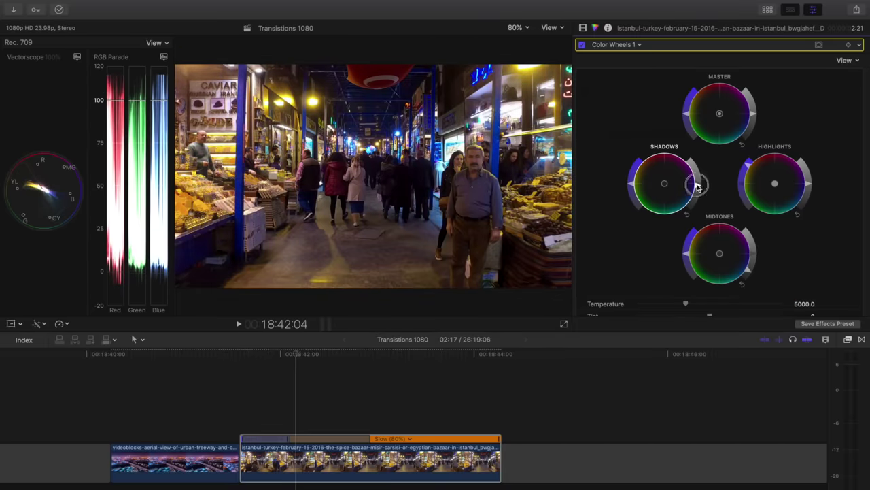
scroll(748, 136, down, 3)
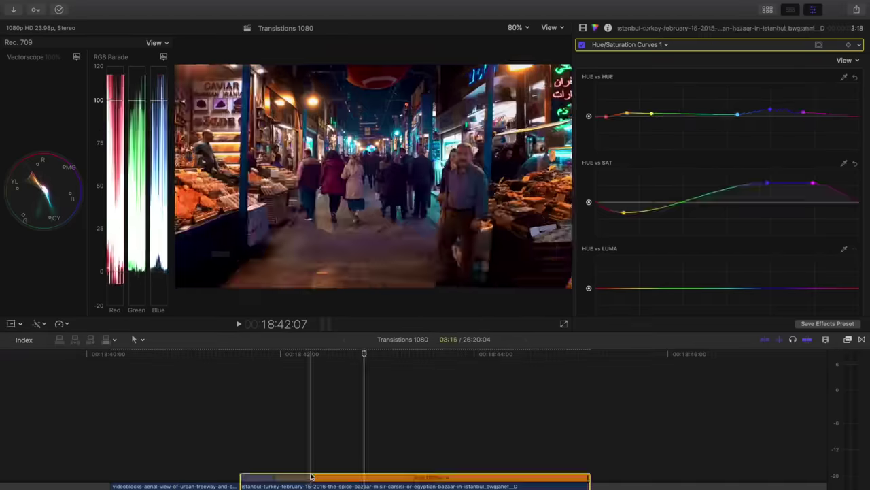
key(space)
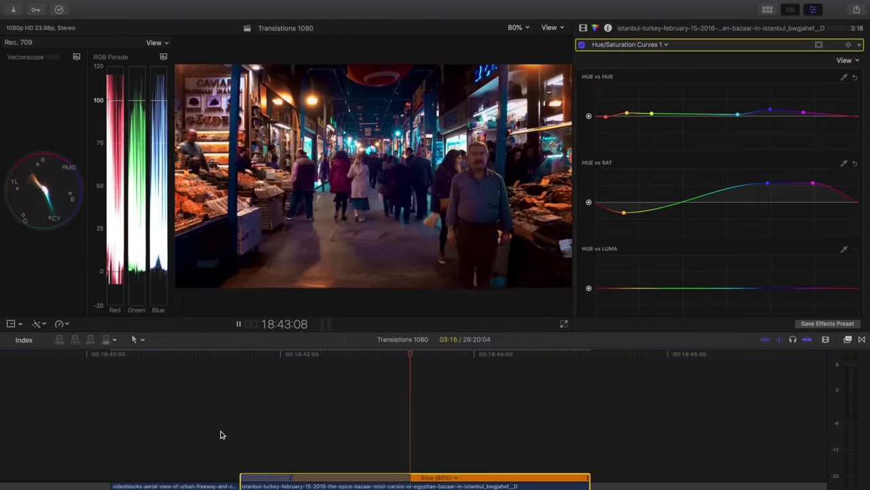
key(space)
key(space)
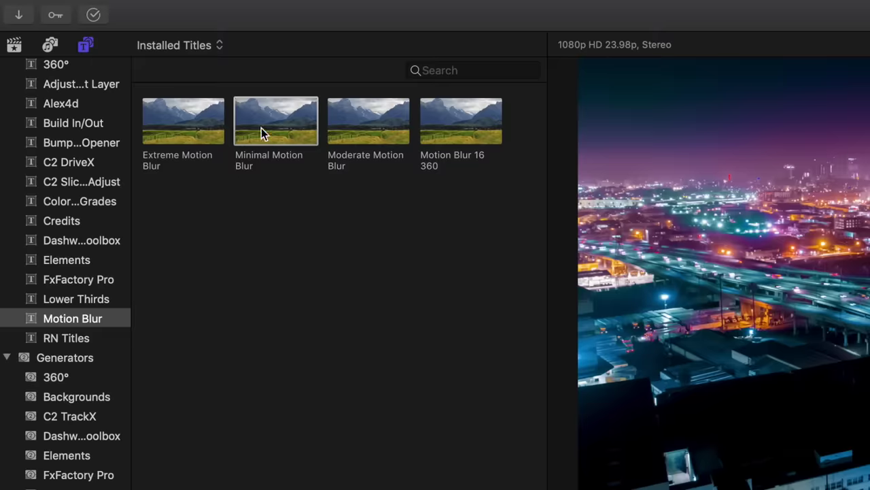
drag(260, 134, 257, 332)
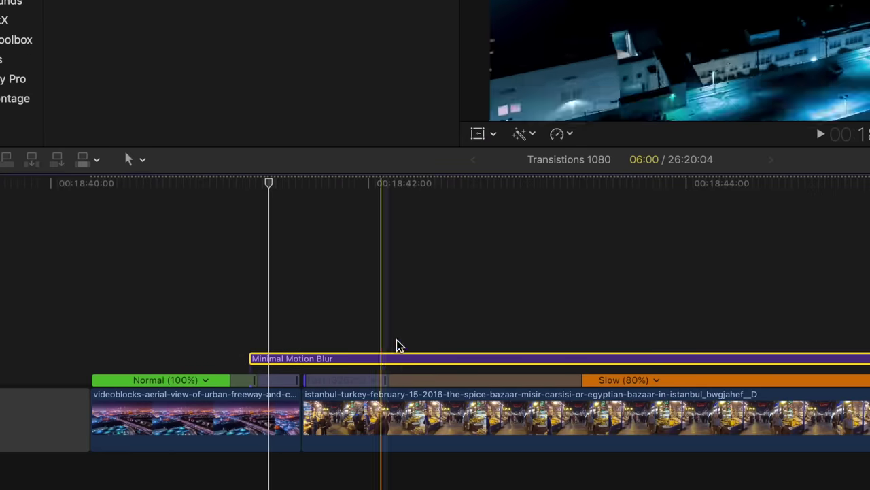
Step: Split off and delete the excess Minimal Motion Blur after the cut, then replay the transition
key(super+b)
key(Delete)
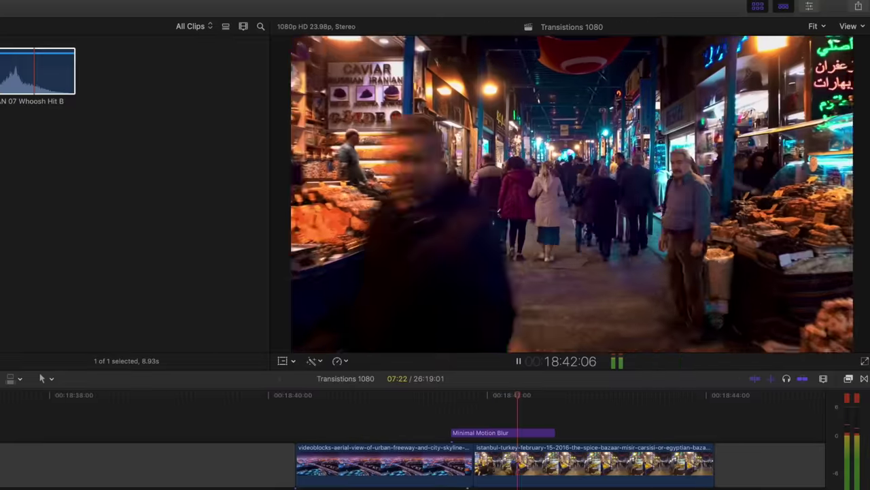
key(j)
key(l)
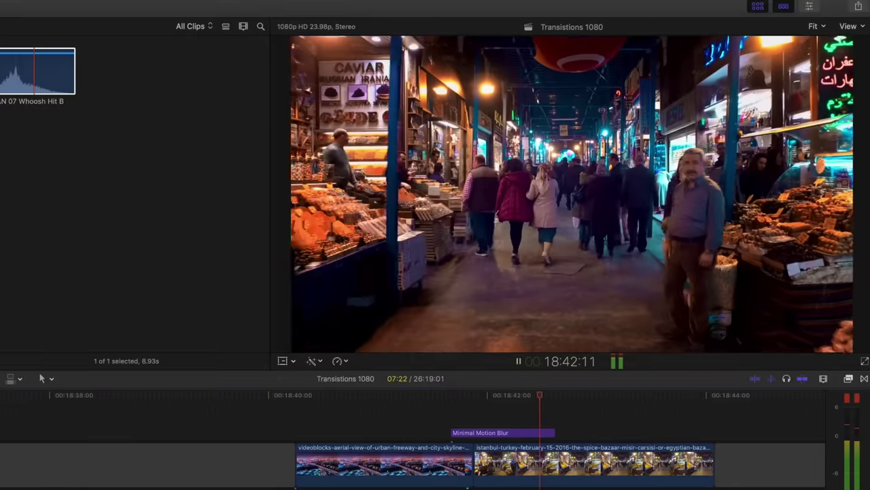
key(space)
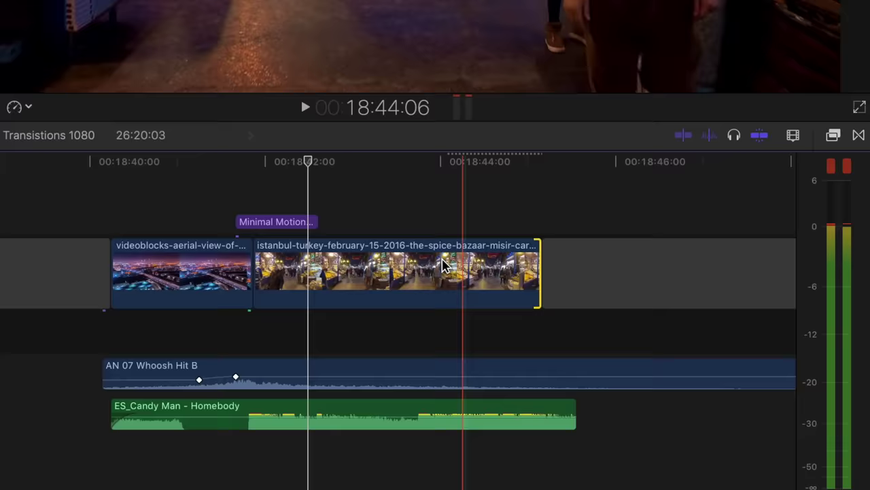
Step: Retime the Istanbul clip, then speed up its final Normal section to shorten it
click(442, 265)
key(ctrl+r)
drag(540, 253, 717, 253)
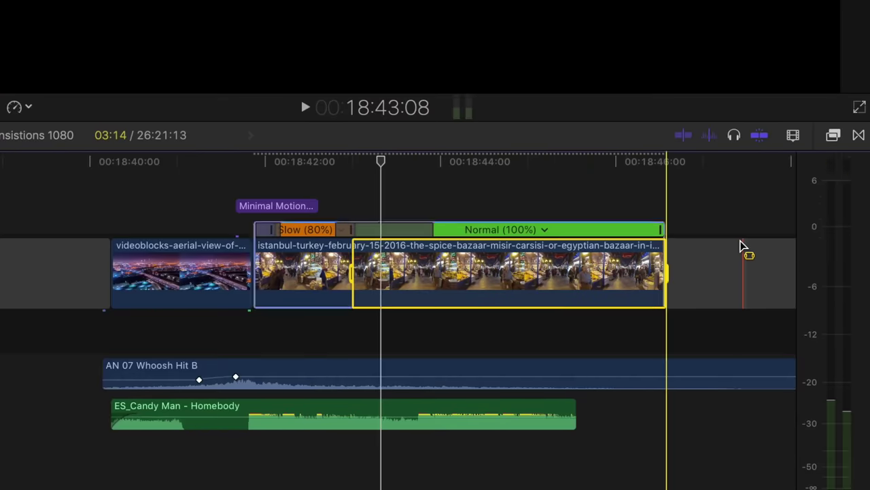
drag(662, 225, 417, 228)
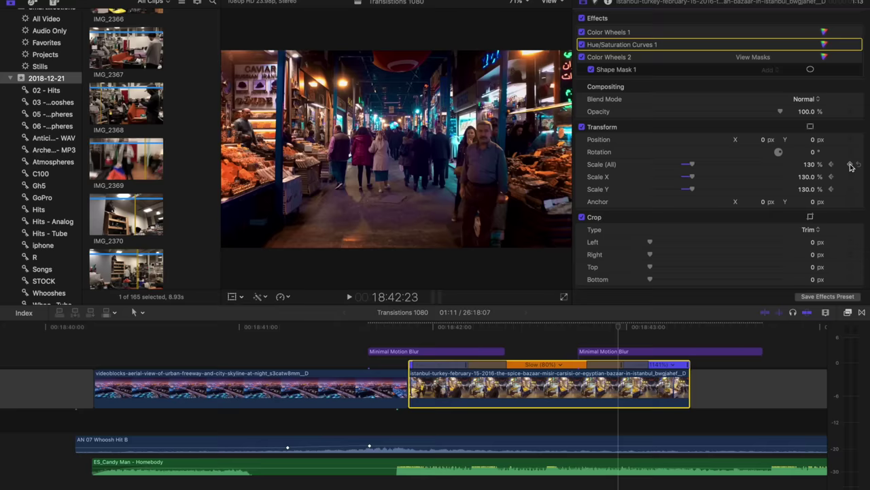
Step: At the next Scale keyframe, set Scale back to 130% and lower Position Y
click(857, 165)
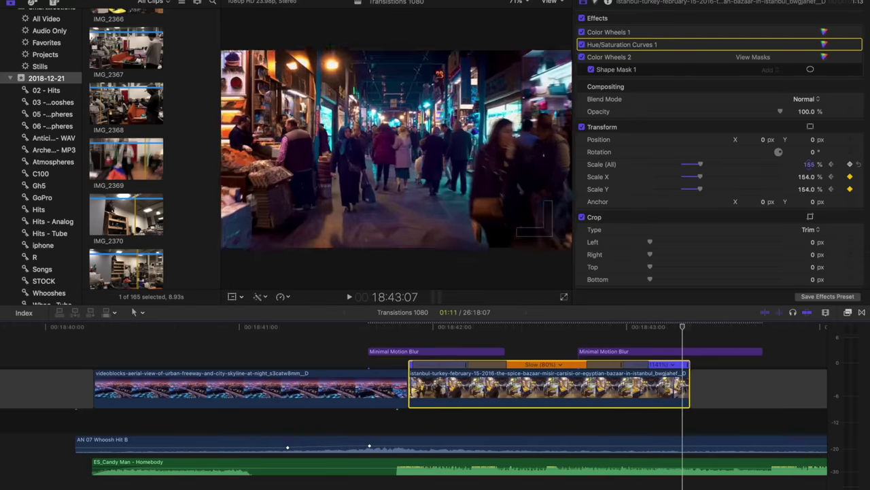
click(831, 164)
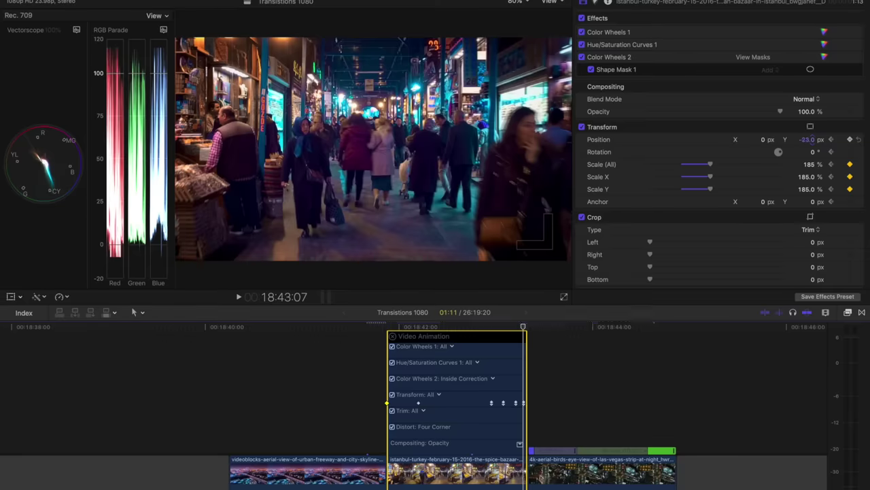
drag(809, 139, 754, 141)
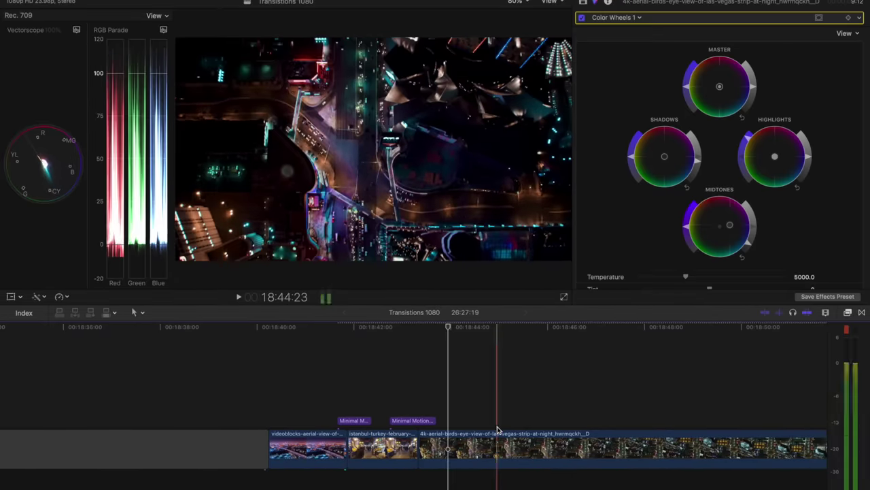
Step: Speed the opening range of the Las Vegas aerial up to Fast 8x
key(super+r)
click(575, 425)
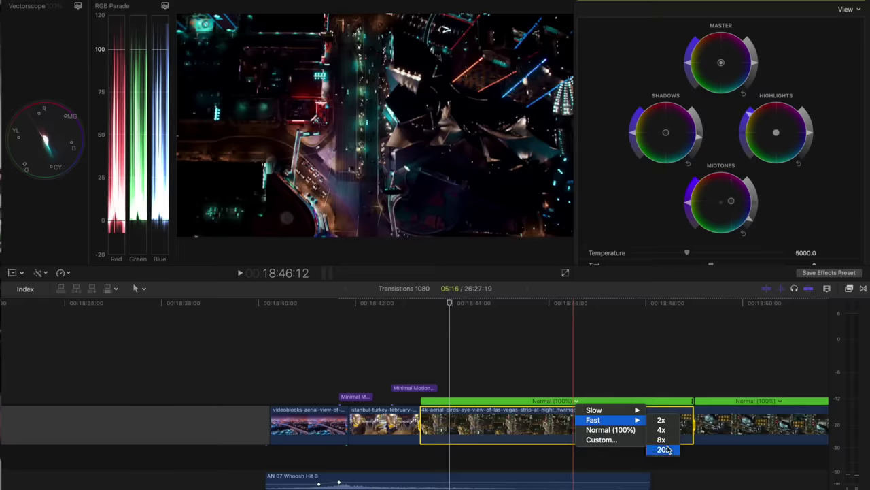
click(662, 440)
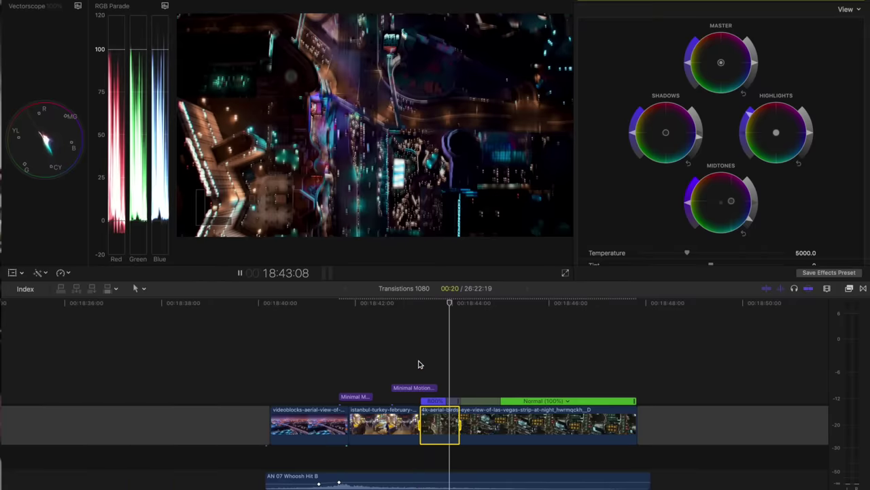
key(space)
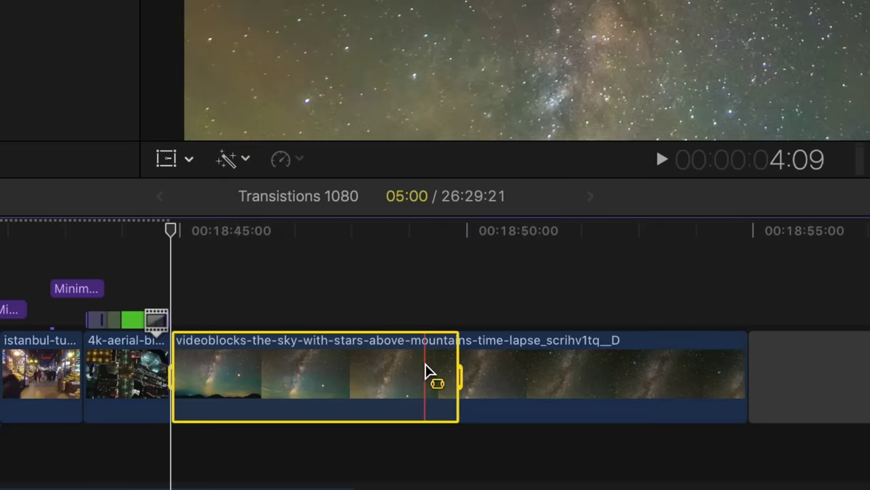
Step: Ramp the starry sky clip's end range to Fast 20x and shorten the fast section
key(super+r)
click(402, 373)
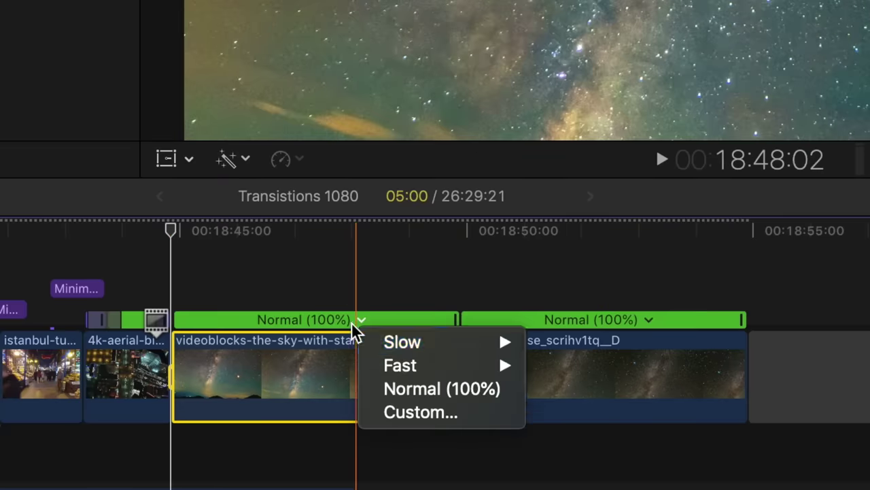
click(568, 436)
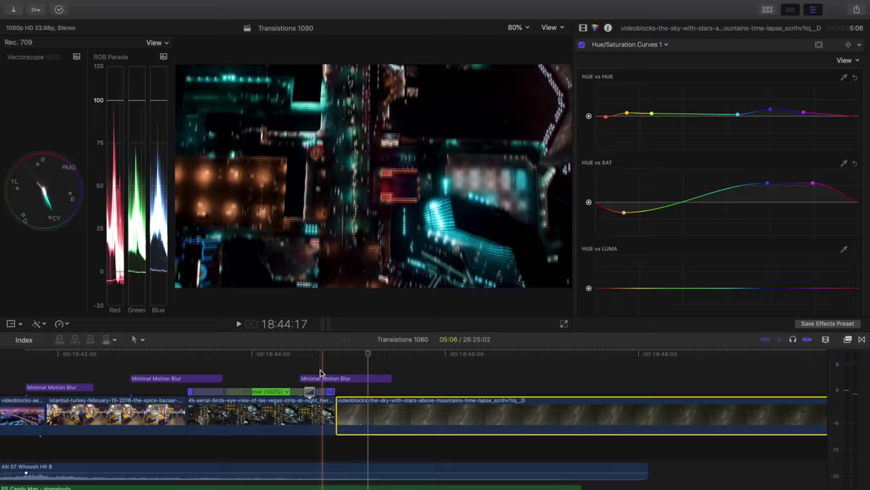
key(space)
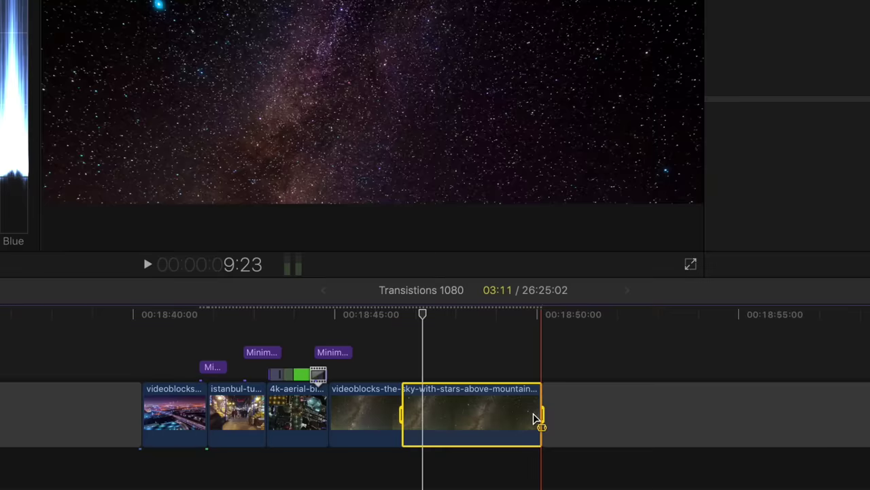
key(super+r)
drag(537, 380, 416, 387)
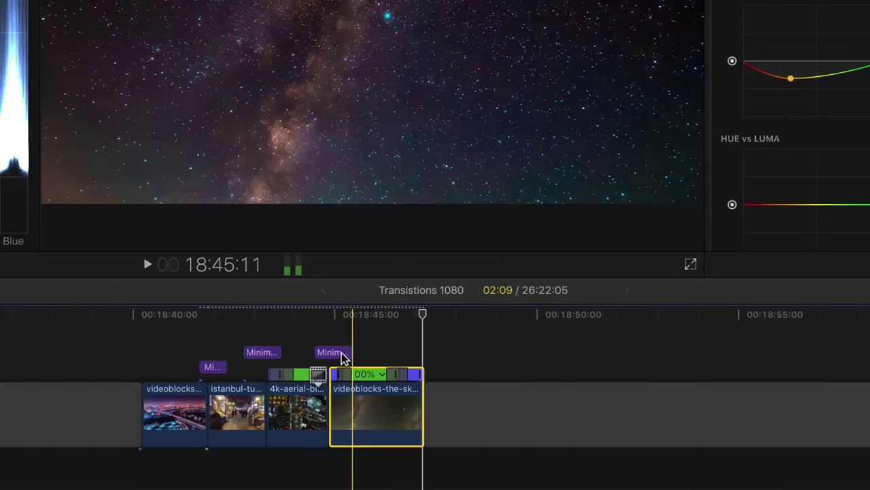
Step: Copy the Minimal Motion Blur layer and paste it over the starry clip's join
click(333, 352)
key(super+c)
key(super+v)
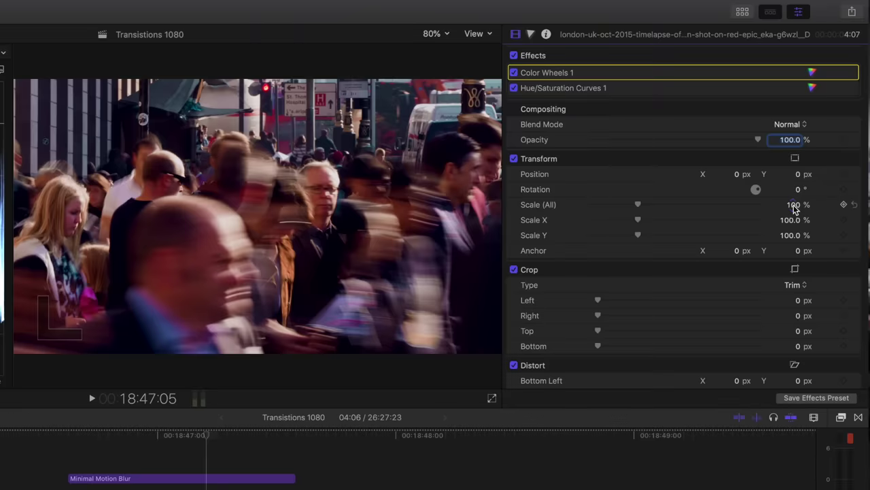
Step: Scale the London crowd clip to 154% and pan its Position Y down to -292.2 px
drag(794, 208, 799, 155)
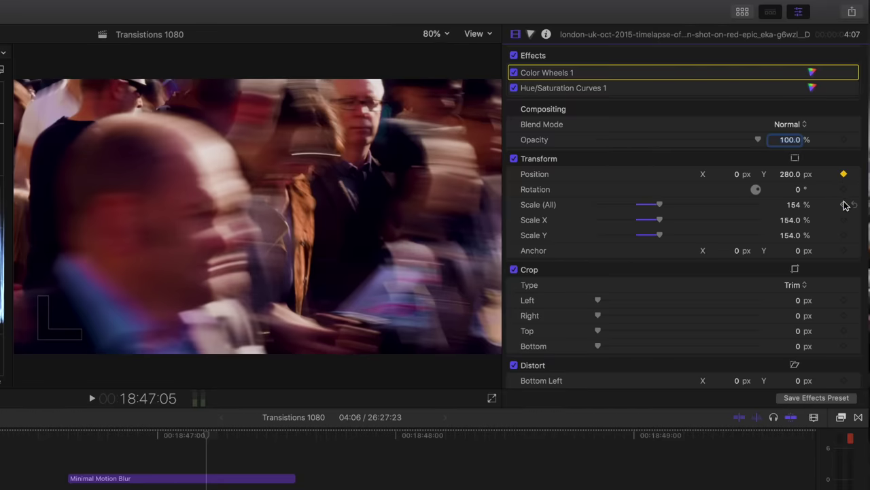
key(space)
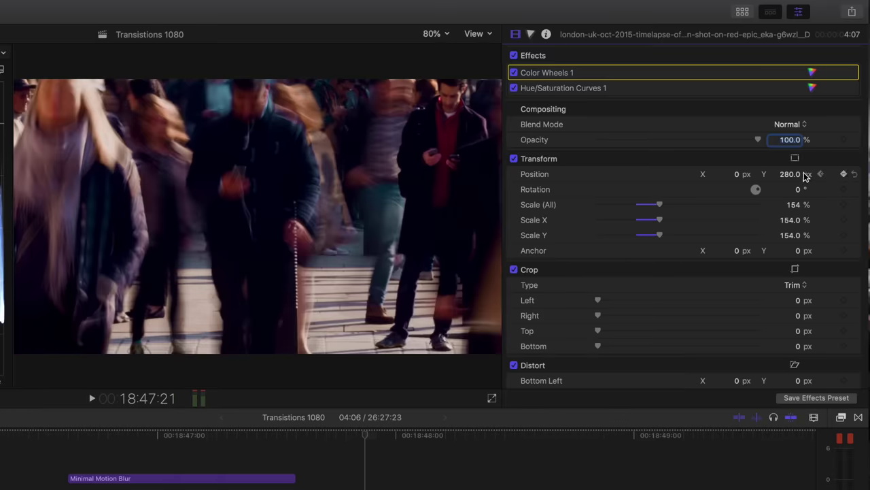
drag(791, 175, 791, 216)
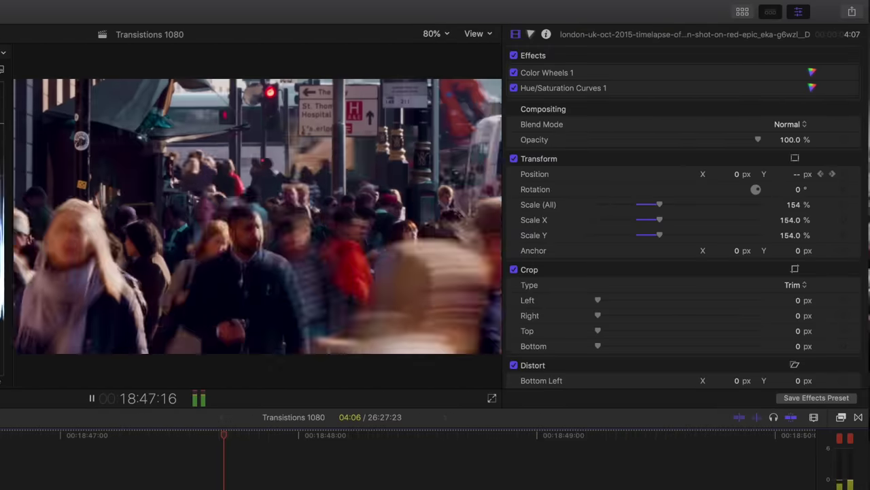
key(space)
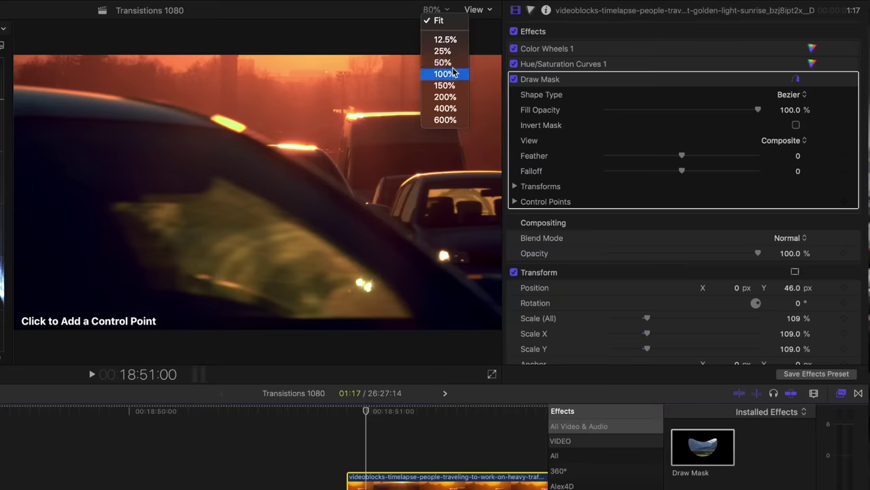
Step: Set the viewer zoom to 50%
click(443, 62)
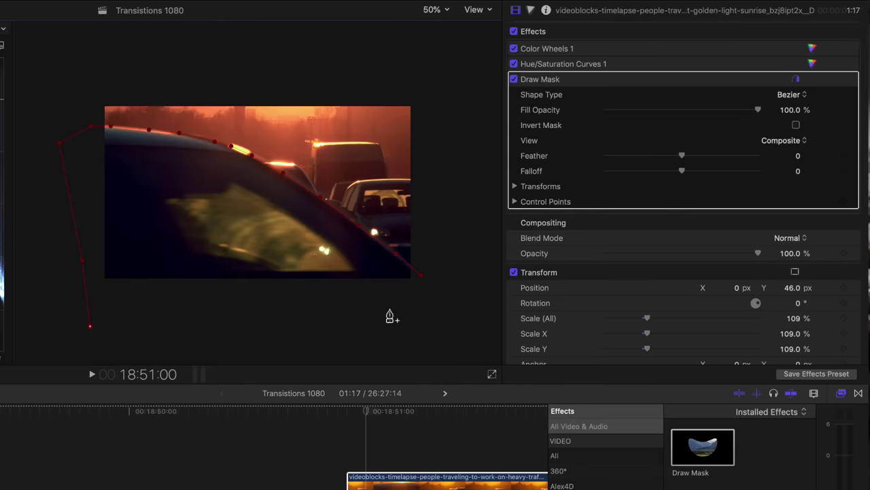
Step: Close the car's Draw Mask, then shift its control points left one frame earlier to follow the car
click(492, 331)
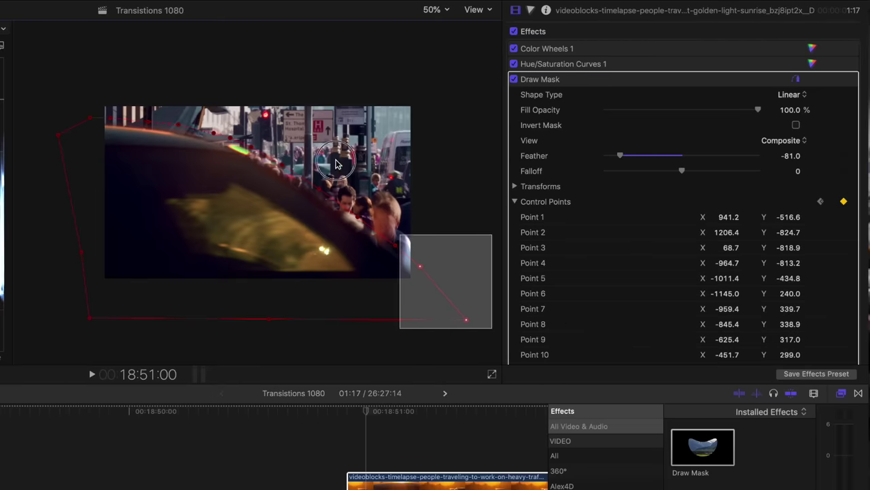
drag(335, 163, 97, 50)
key(Left)
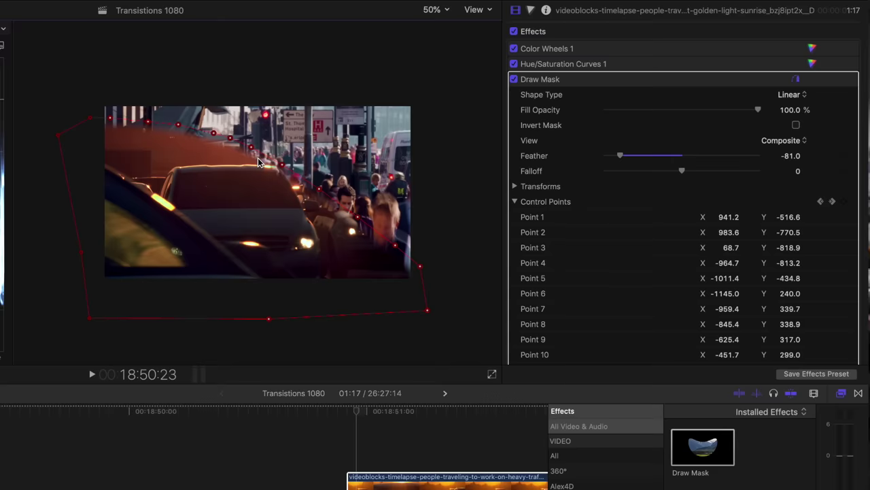
drag(276, 171, 165, 182)
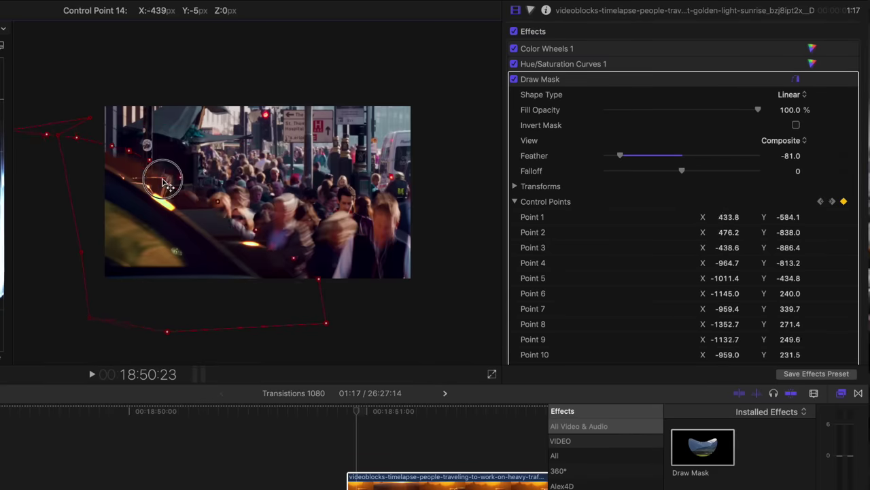